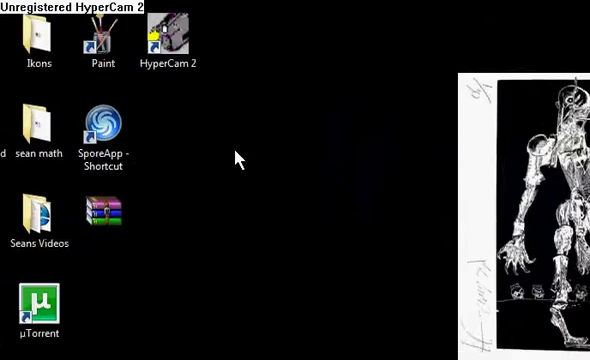
Step: Make a new desktop folder with its 'New Folder' name erased, then open and close it
{"action": "right_click", "coordinate": [234, 156]}
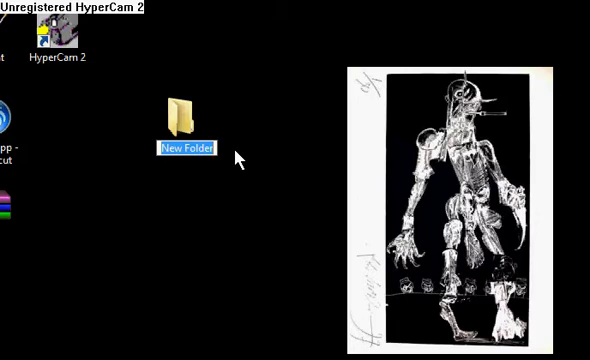
{"action": "key", "text": "BackSpace"}
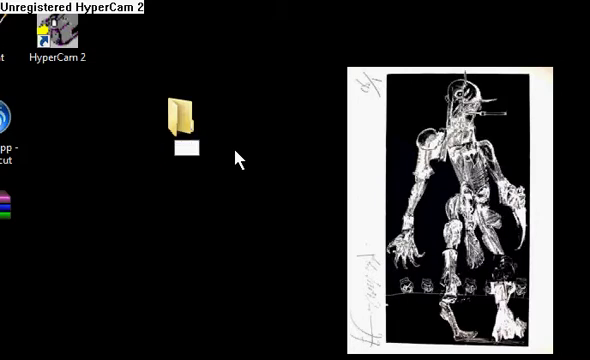
{"action": "key", "text": "Return"}
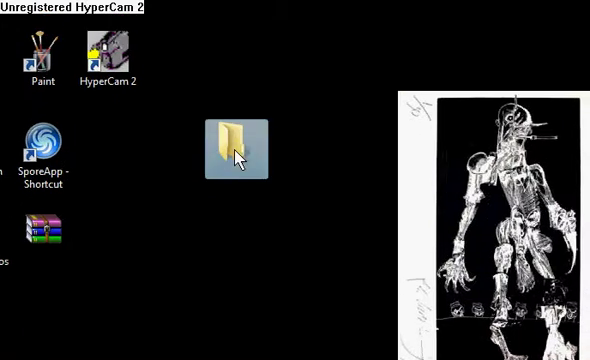
{"action": "double_click", "coordinate": [238, 155]}
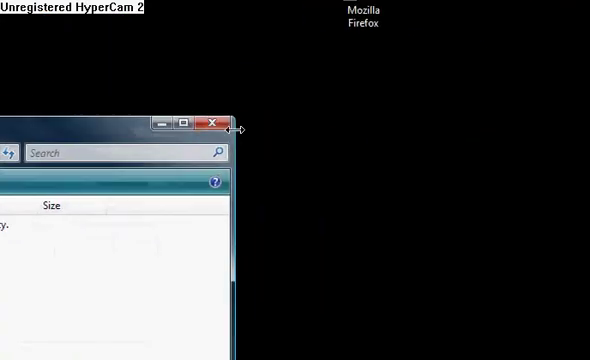
{"action": "left_click", "coordinate": [213, 124]}
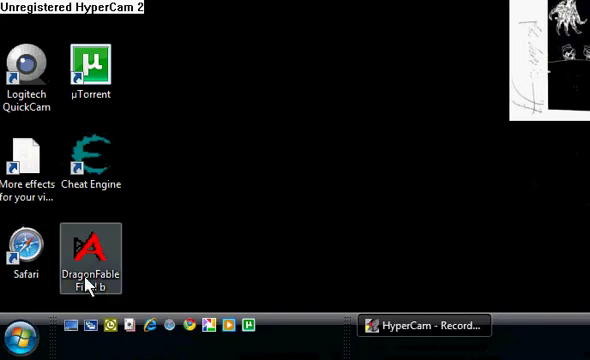
Step: Launch Character Map from Accessories > System Tools in the Start menu
{"action": "left_click", "coordinate": [28, 340]}
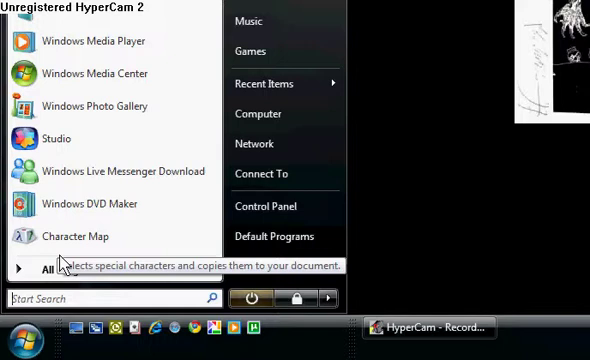
{"action": "left_click", "coordinate": [60, 269]}
{"action": "scroll", "coordinate": [70, 120], "scroll_direction": "up", "scroll_amount": 3}
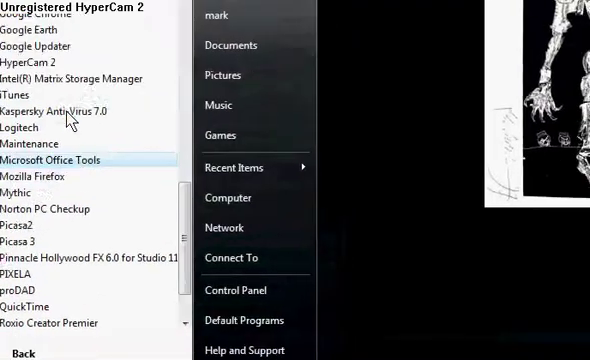
{"action": "scroll", "coordinate": [70, 120], "scroll_direction": "up", "scroll_amount": 3}
{"action": "scroll", "coordinate": [70, 120], "scroll_direction": "up", "scroll_amount": 3}
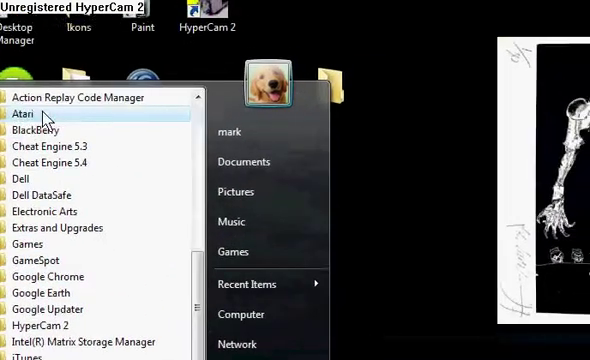
{"action": "scroll", "coordinate": [45, 118], "scroll_direction": "up", "scroll_amount": 3}
{"action": "left_click", "coordinate": [55, 112]}
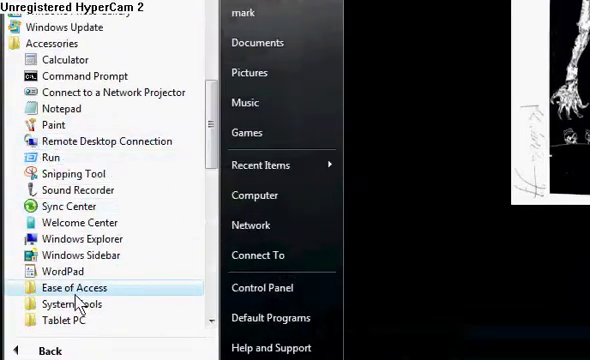
{"action": "left_click", "coordinate": [71, 303]}
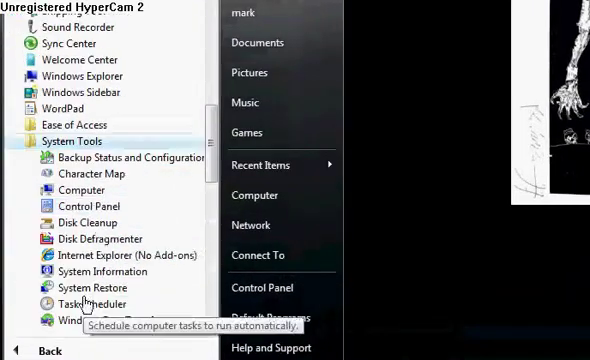
{"action": "left_click", "coordinate": [91, 174]}
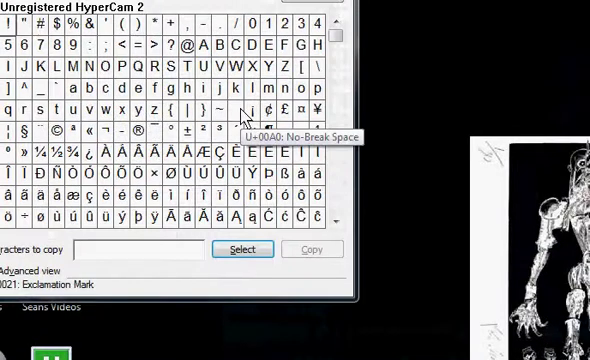
Step: Copy the No-Break Space (U+00A0) character and close Character Map
{"action": "left_click", "coordinate": [245, 118]}
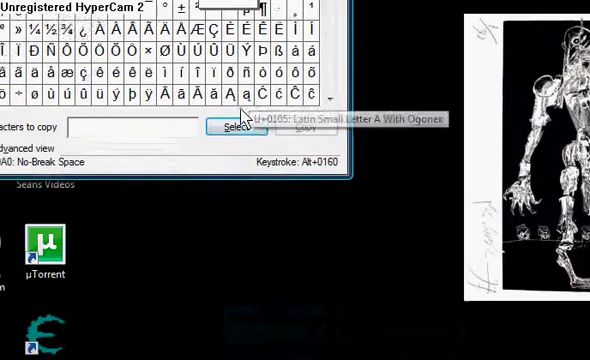
{"action": "left_click", "coordinate": [251, 229]}
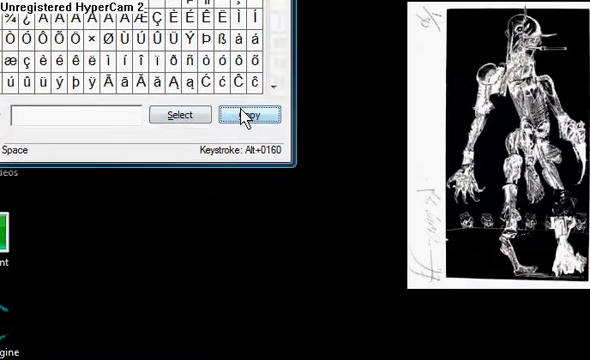
{"action": "left_click", "coordinate": [251, 119]}
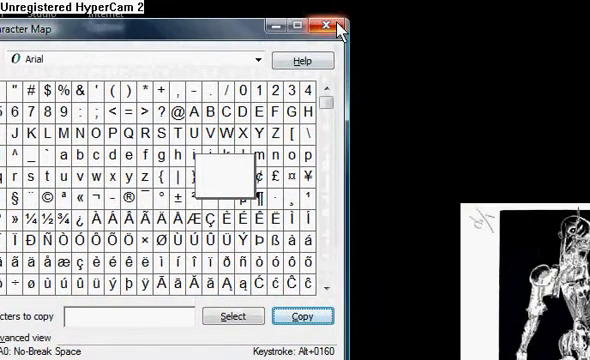
{"action": "left_click", "coordinate": [327, 25]}
Step: Move the folder and rename it to the pasted no-break space character
{"action": "left_click_drag", "start_coordinate": [290, 160], "coordinate": [333, 29]}
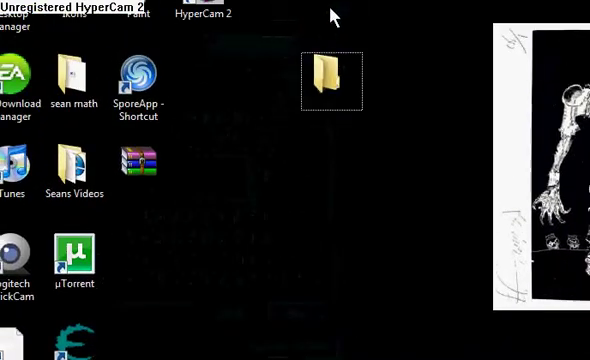
{"action": "right_click", "coordinate": [333, 85]}
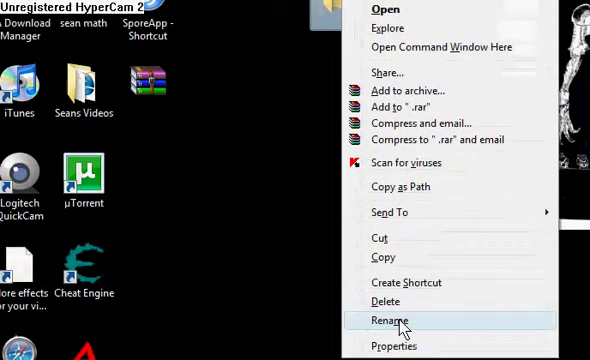
{"action": "left_click", "coordinate": [393, 320]}
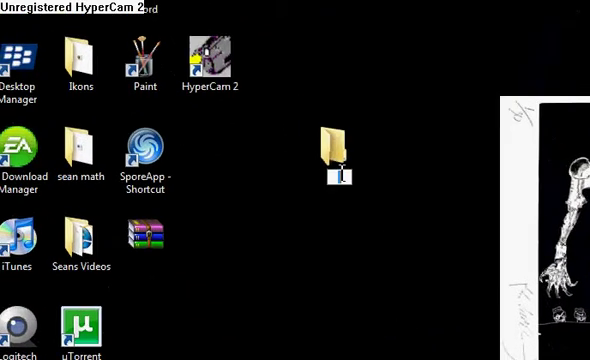
{"action": "right_click", "coordinate": [332, 174]}
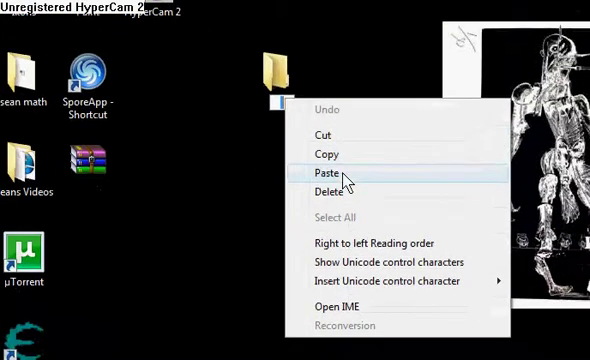
{"action": "left_click", "coordinate": [310, 184]}
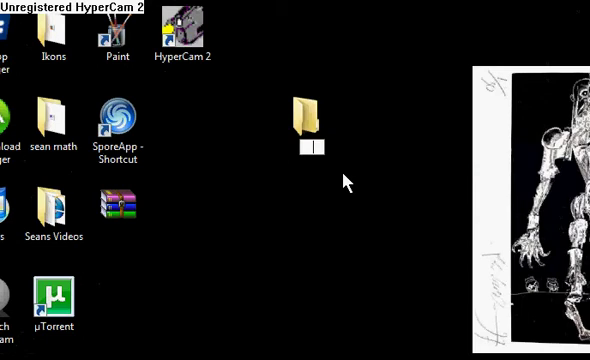
{"action": "key", "text": "Return"}
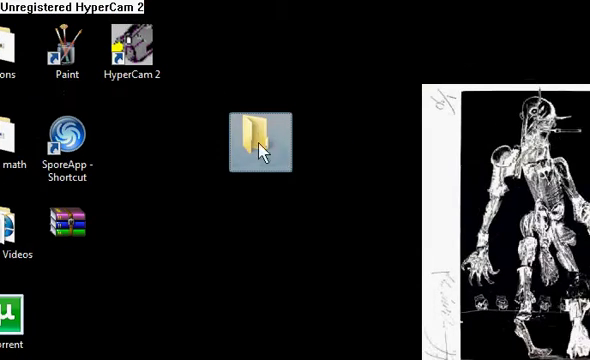
Step: Bring up the Change Icon dialog from the folder's Properties Customize settings
{"action": "right_click", "coordinate": [260, 148]}
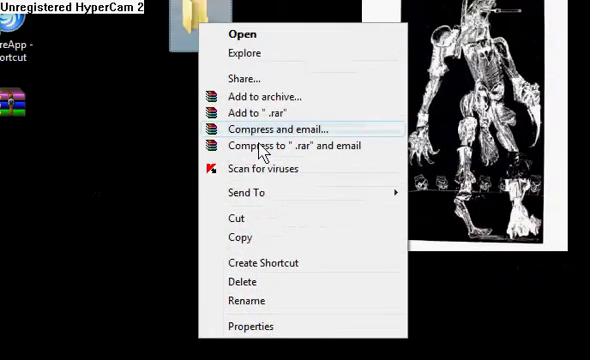
{"action": "left_click", "coordinate": [250, 326]}
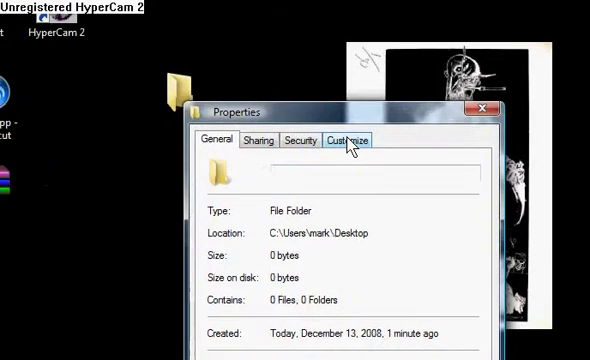
{"action": "left_click", "coordinate": [351, 146]}
{"action": "left_click", "coordinate": [348, 186]}
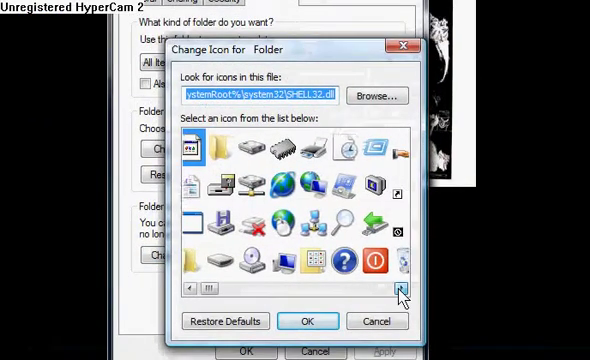
Step: Pick the empty blank icon from the SHELL32.dll icon list and confirm
{"action": "left_click_drag", "start_coordinate": [401, 293], "coordinate": [401, 293]}
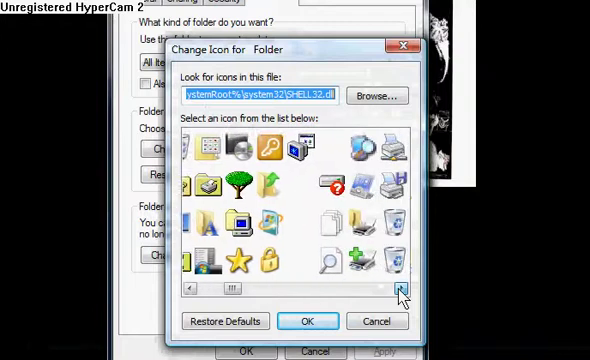
{"action": "left_click", "coordinate": [401, 293]}
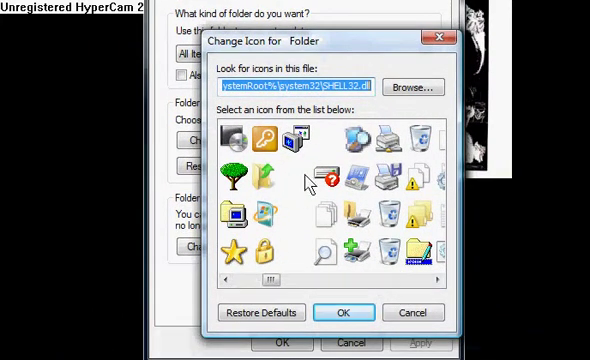
{"action": "left_click", "coordinate": [296, 178]}
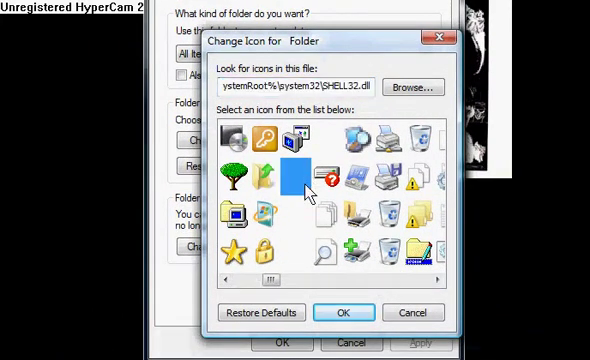
{"action": "left_click", "coordinate": [343, 313]}
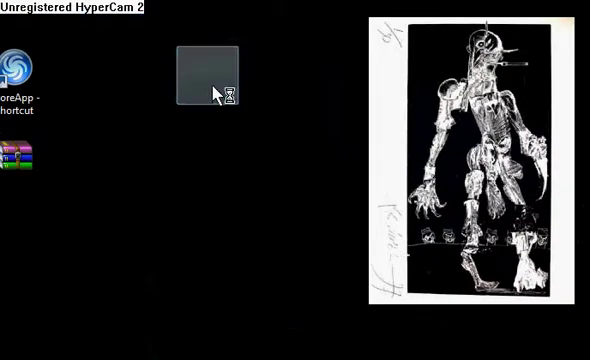
{"action": "double_click", "coordinate": [224, 100]}
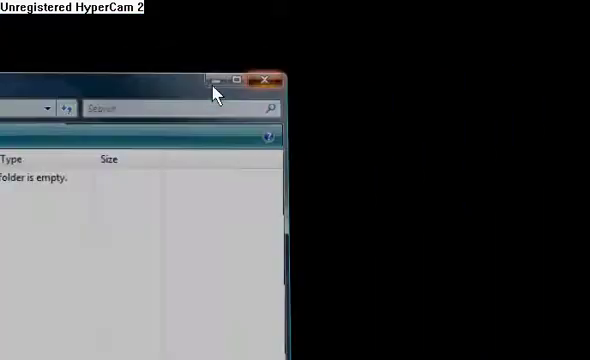
{"action": "left_click", "coordinate": [216, 92]}
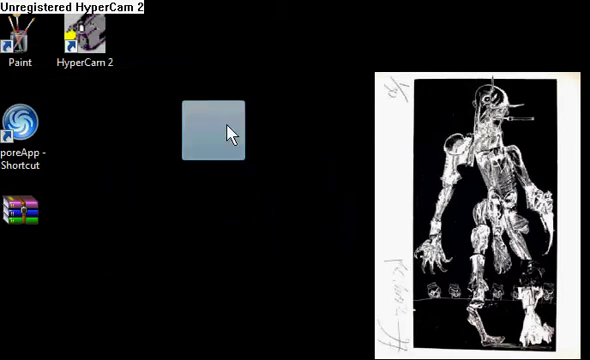
{"action": "right_click", "coordinate": [228, 130]}
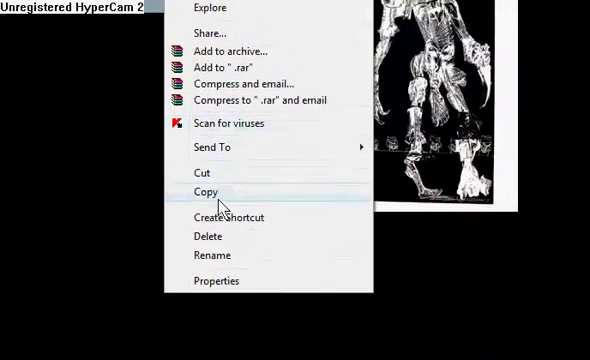
{"action": "left_click", "coordinate": [213, 222]}
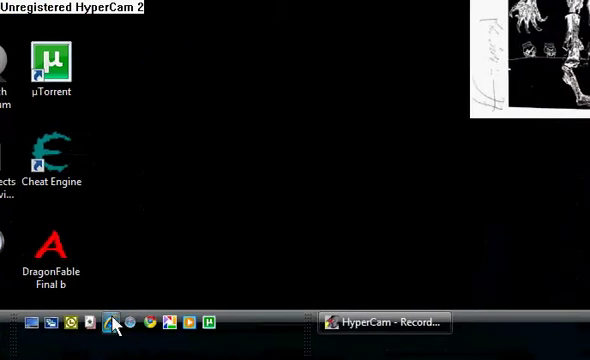
Step: Search Google for 'winRAR' in Internet Explorer and go to rarlab.com
{"action": "left_click", "coordinate": [117, 322]}
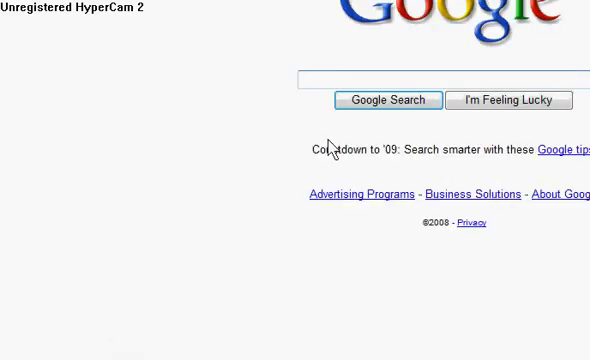
{"action": "left_click", "coordinate": [320, 132]}
{"action": "type", "text": "win"}
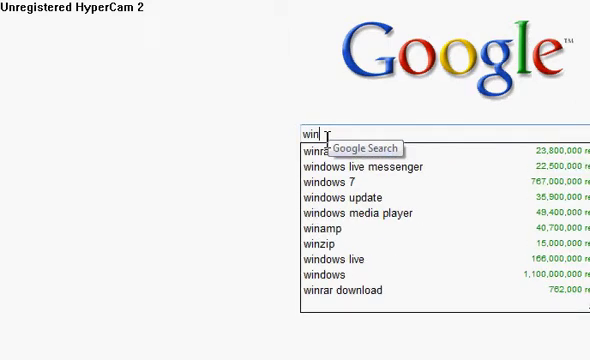
{"action": "type", "text": "RAR"}
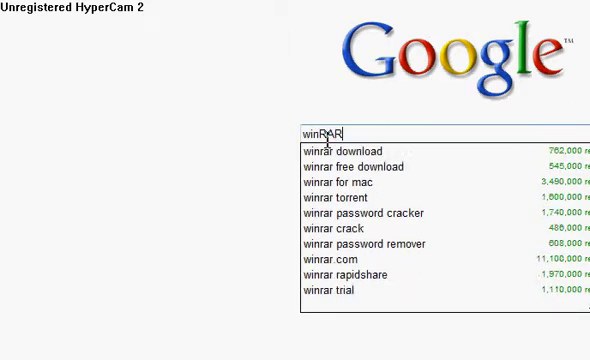
{"action": "key", "text": "Return"}
{"action": "scroll", "coordinate": [333, 150], "scroll_direction": "down", "scroll_amount": 3}
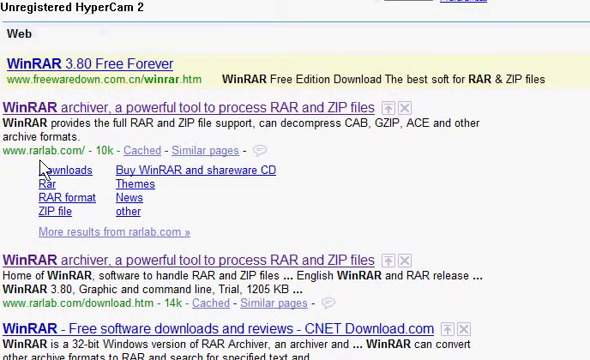
{"action": "left_click", "coordinate": [100, 107]}
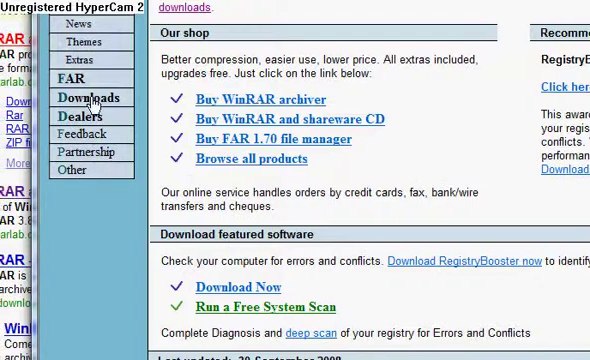
Step: Start saving WinRAR 3.80 from Downloads, decline overwriting wrar380, and cancel the save
{"action": "left_click", "coordinate": [90, 97]}
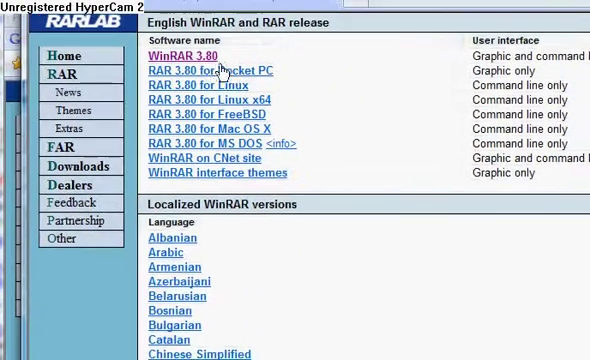
{"action": "left_click", "coordinate": [222, 70]}
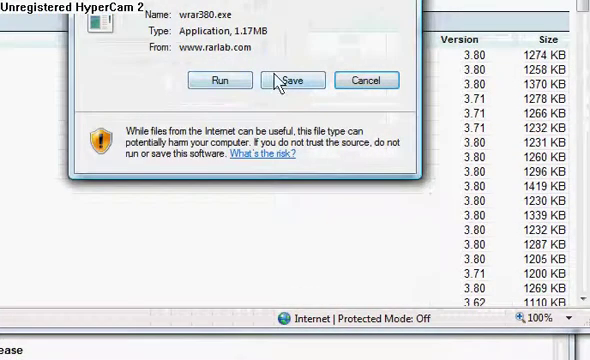
{"action": "left_click", "coordinate": [292, 80]}
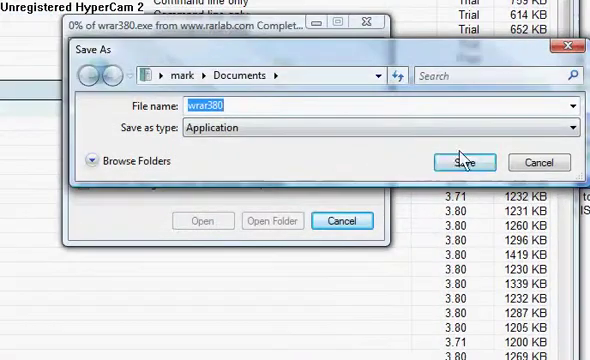
{"action": "left_click", "coordinate": [464, 162]}
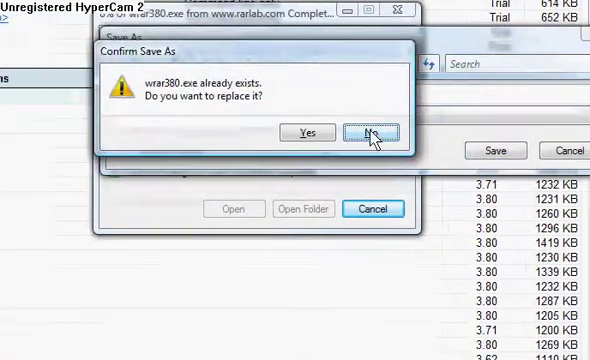
{"action": "left_click", "coordinate": [372, 134]}
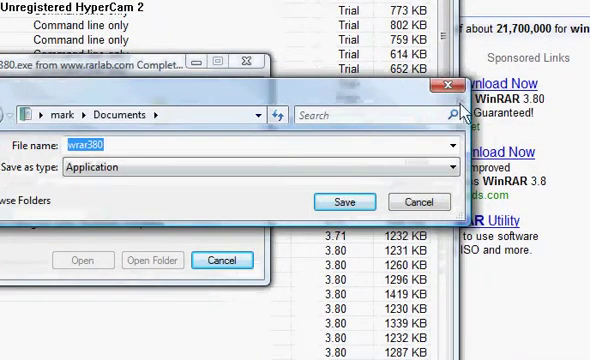
{"action": "left_click", "coordinate": [447, 84]}
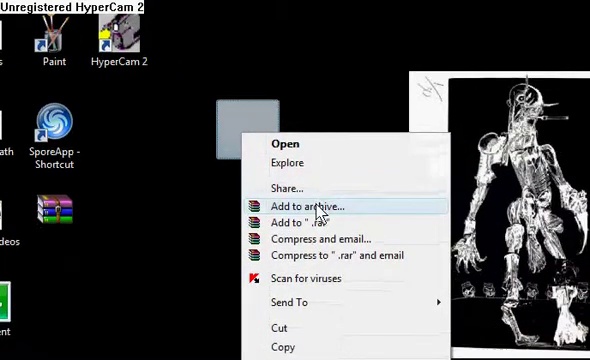
Step: Add the invisible folder to an archive with 'Delete files after archiving' ticked
{"action": "left_click", "coordinate": [316, 211]}
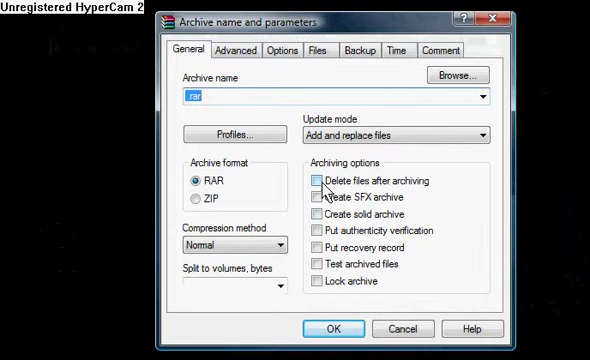
{"action": "left_click", "coordinate": [317, 181]}
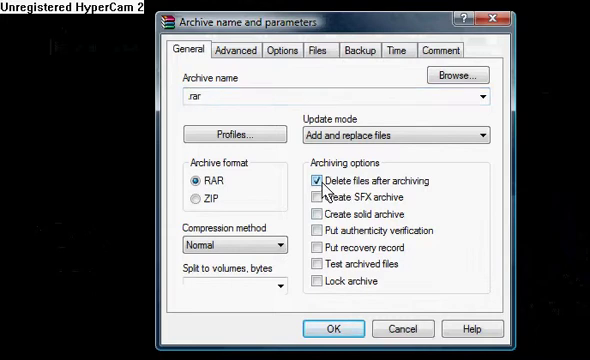
{"action": "left_click", "coordinate": [334, 329]}
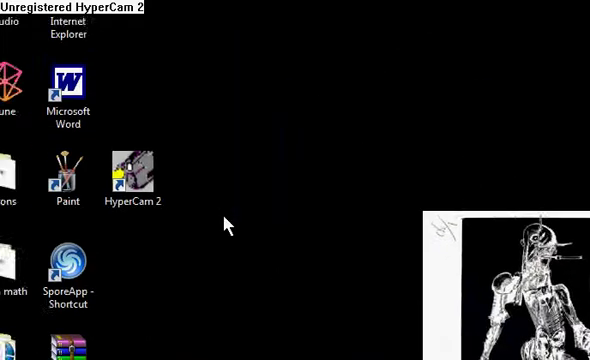